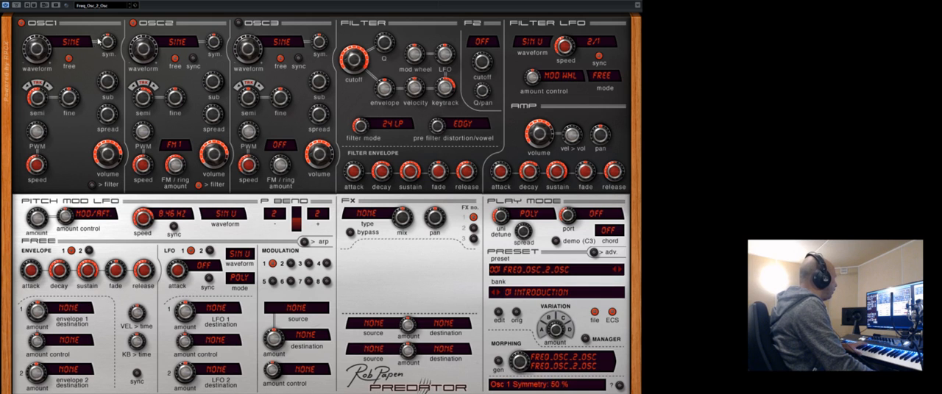
Toggle Oscillator 1's direct output to the filter and lower the oscillator's volume.
click(92, 185)
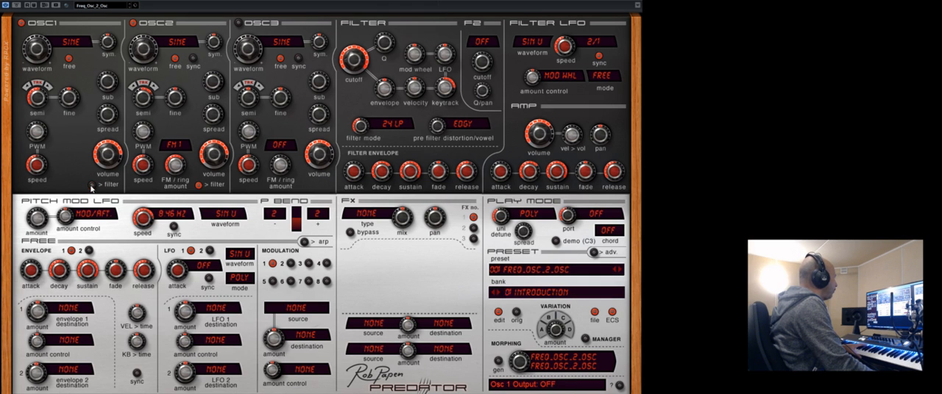
click(92, 185)
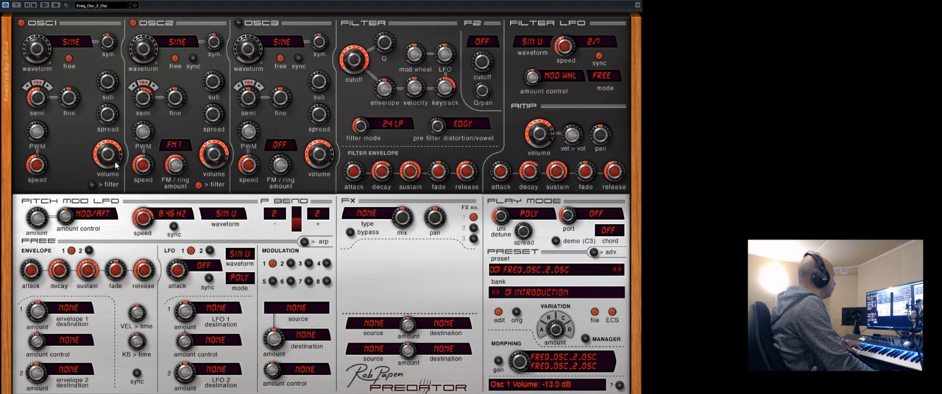
mouse_move(116, 166)
mouse_down()
mouse_move(123, 193)
mouse_move(120, 149)
mouse_move(121, 166)
mouse_move(103, 163)
mouse_move(113, 174)
mouse_up()
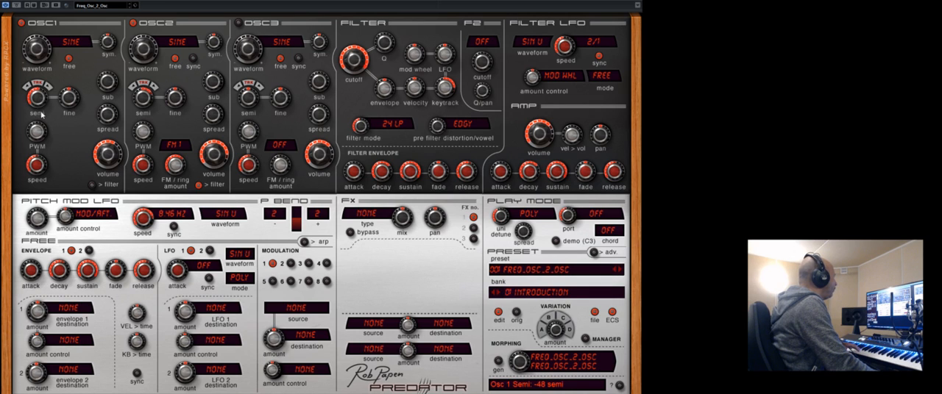
Adjust Oscillator 1's semitone tuning and volume, and turn its keyboard tracking off.
drag(41, 105, 39, 79)
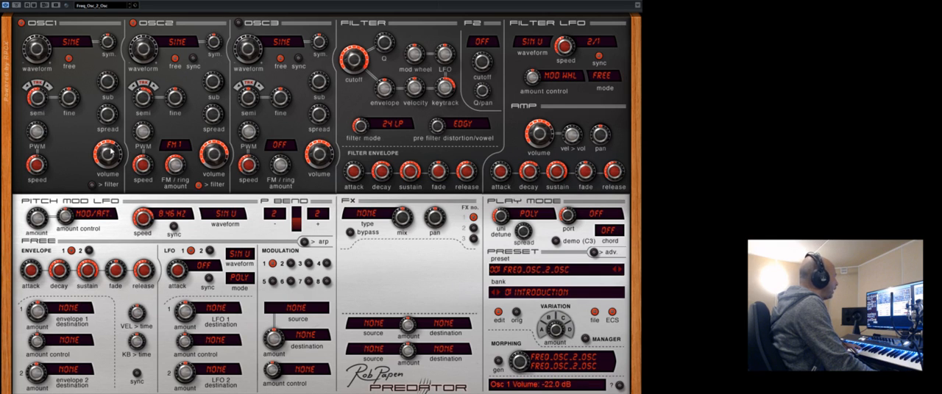
drag(112, 147, 112, 165)
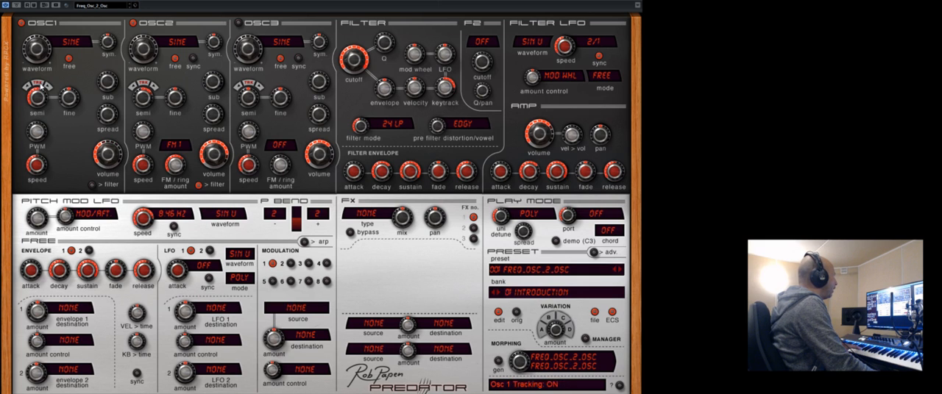
click(41, 87)
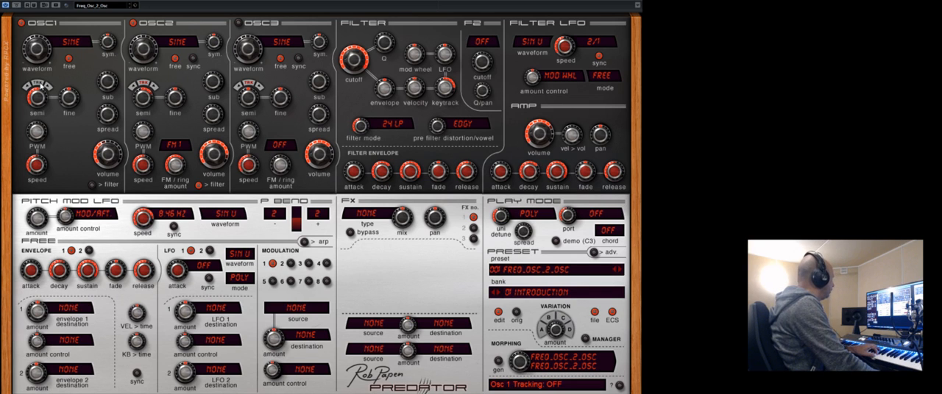
drag(97, 149, 113, 163)
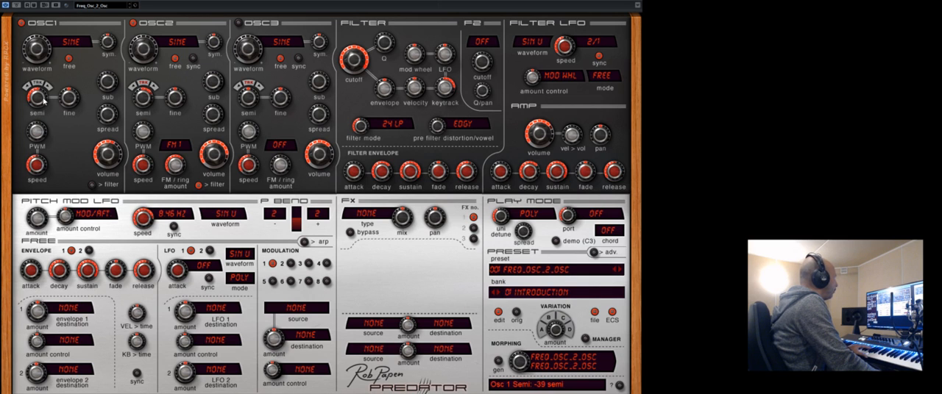
Raise Oscillator 1's semitone tuning from the low range and toggle its keyboard tracking.
drag(44, 94, 46, 50)
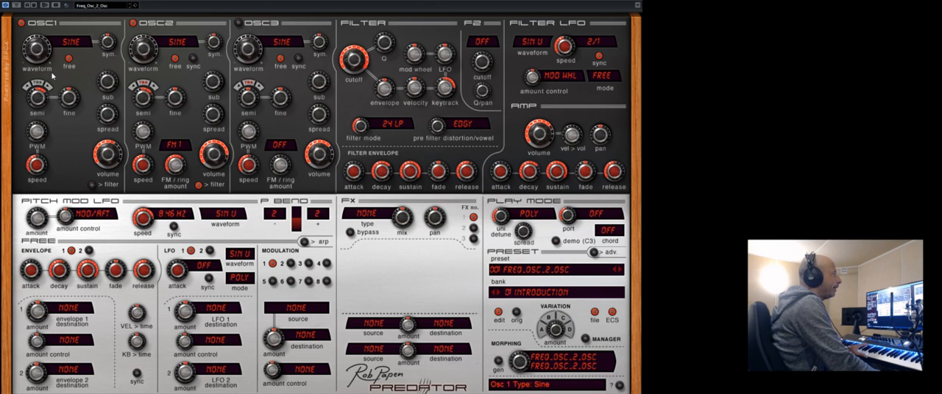
drag(35, 99, 38, 72)
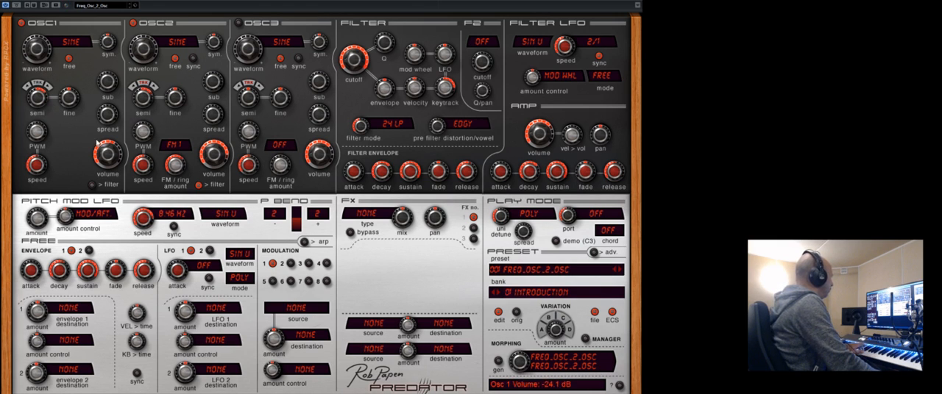
click(35, 85)
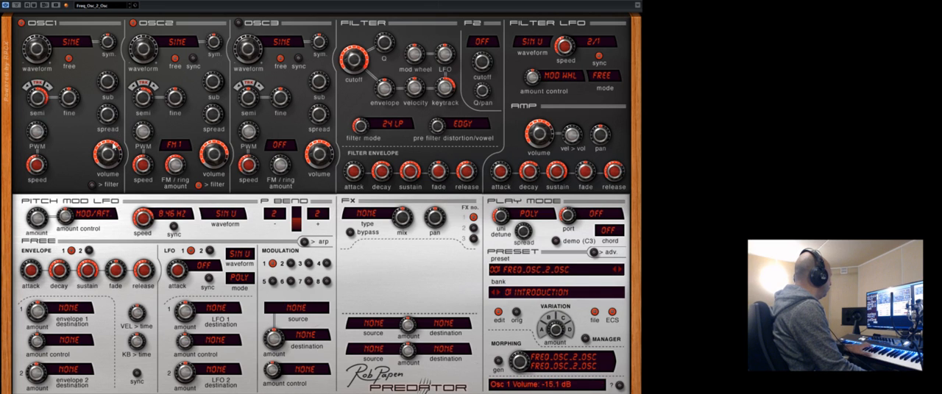
Sweep Oscillator 1's semitone tuning up to about +44 semi and readjust its volume.
drag(116, 147, 114, 138)
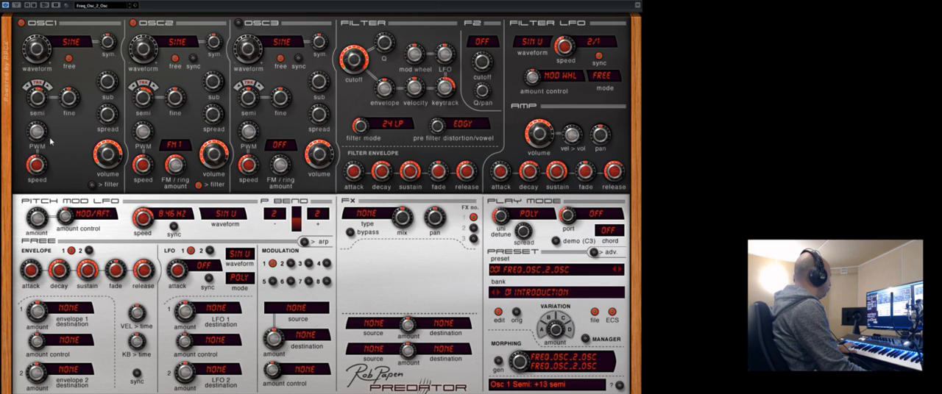
drag(57, 150, 66, 96)
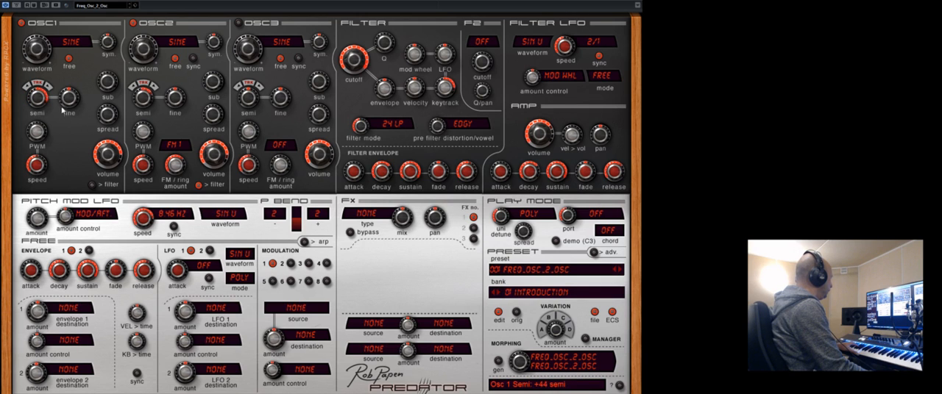
drag(64, 122, 103, 175)
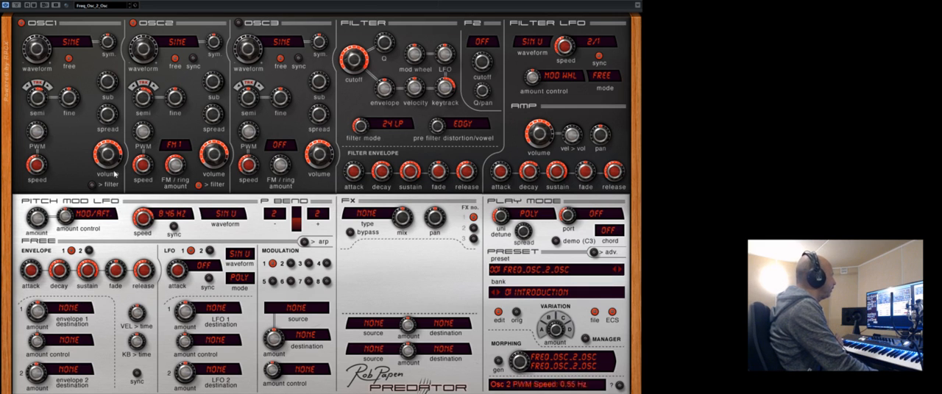
Switch Oscillator 2's FM mode through Off and FM 1 to PM 1, adjusting the FM amount.
click(177, 150)
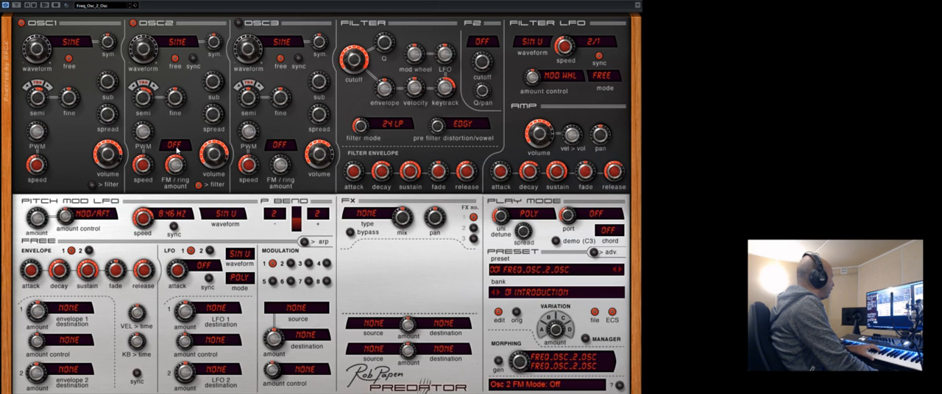
click(176, 151)
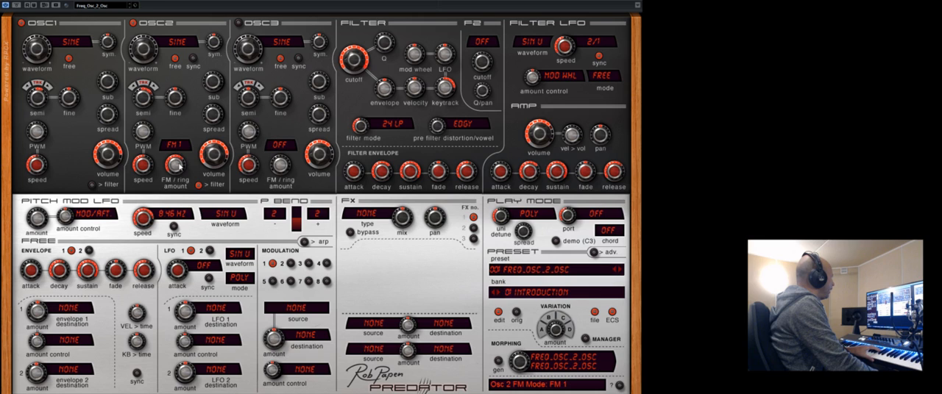
mouse_move(179, 163)
mouse_down()
mouse_move(184, 181)
mouse_move(183, 151)
mouse_move(178, 166)
mouse_up()
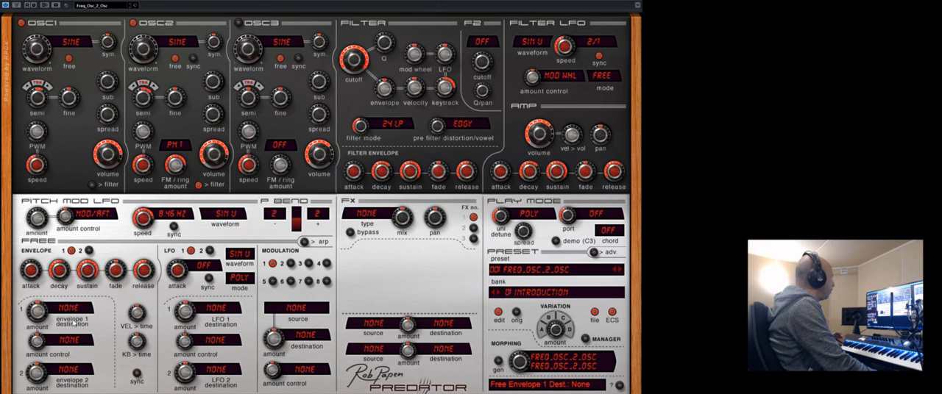
Route free envelope 1 to VOL 1 with a positive amount and adjust its decay and release times.
click(136, 326)
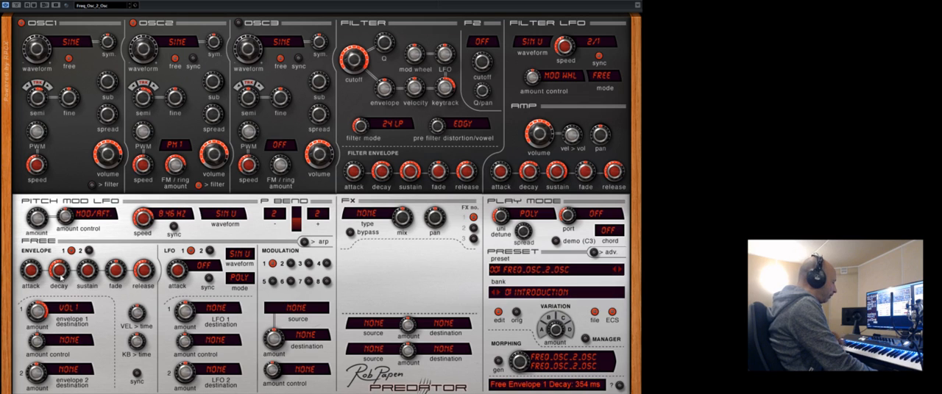
mouse_move(59, 273)
mouse_down()
mouse_move(71, 304)
mouse_move(70, 269)
mouse_up()
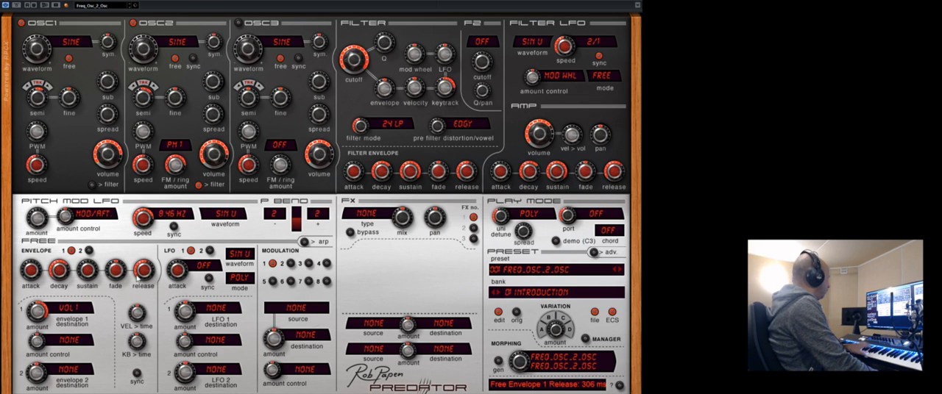
drag(142, 281, 132, 290)
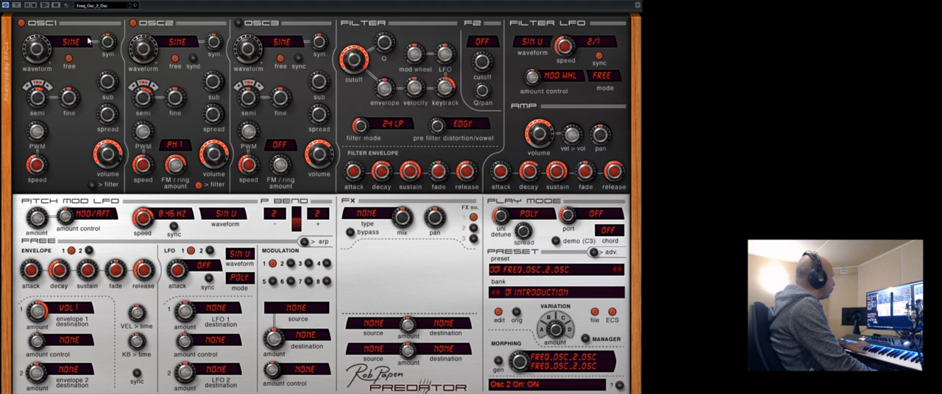
drag(60, 267, 64, 286)
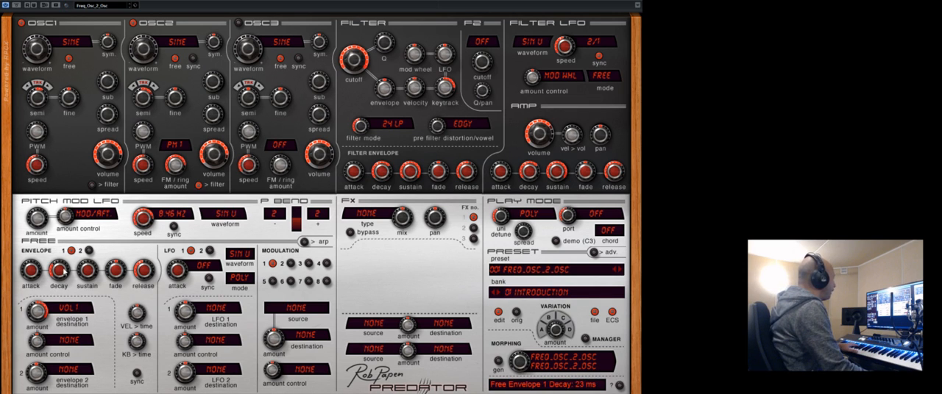
drag(65, 272, 66, 241)
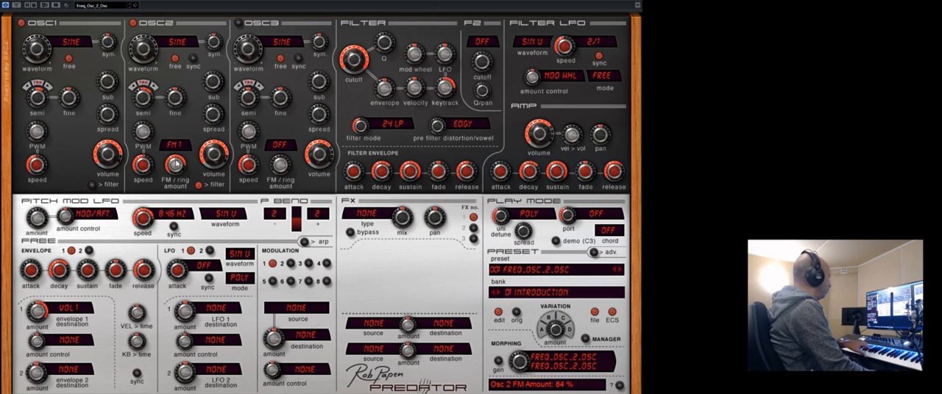
Try Oscillator 2's FM modes FM 1, Sign 1, Max 1, Mix 1, Ring 1 and PM 1 in turn.
click(177, 151)
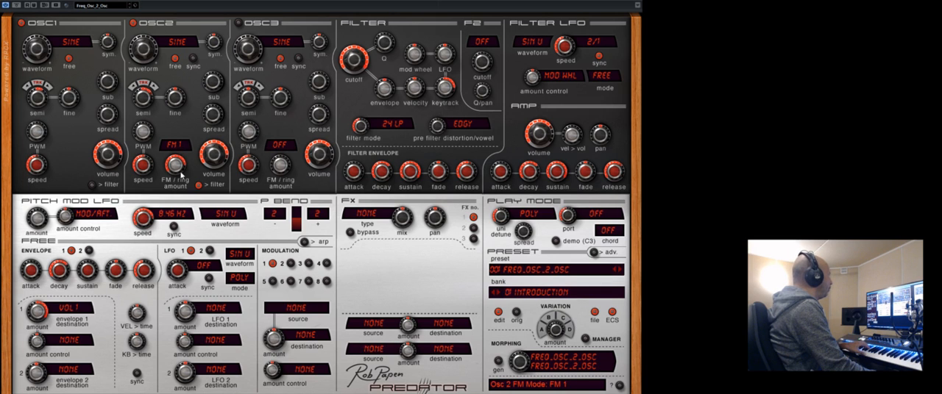
click(178, 148)
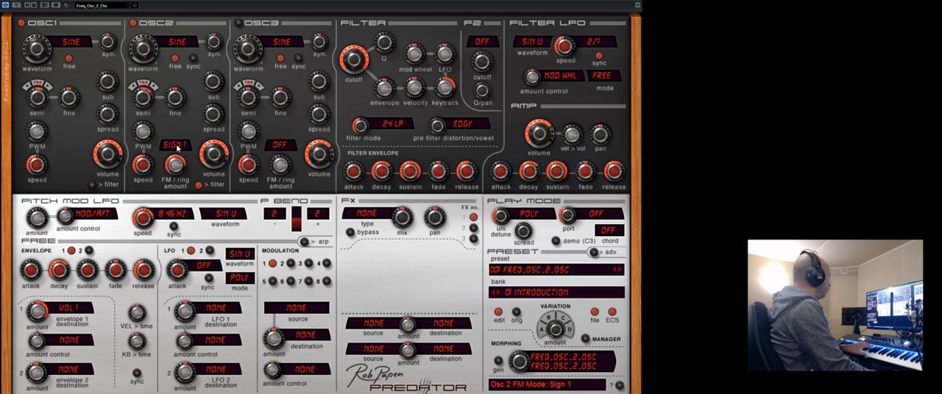
click(174, 148)
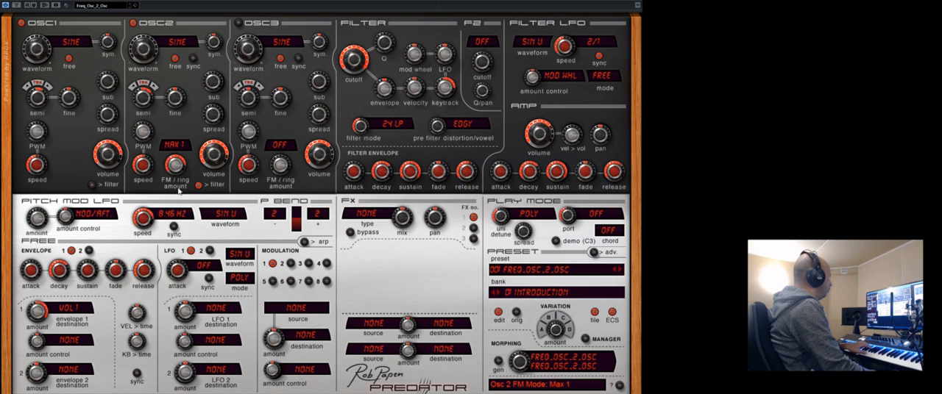
click(175, 146)
drag(177, 194, 177, 196)
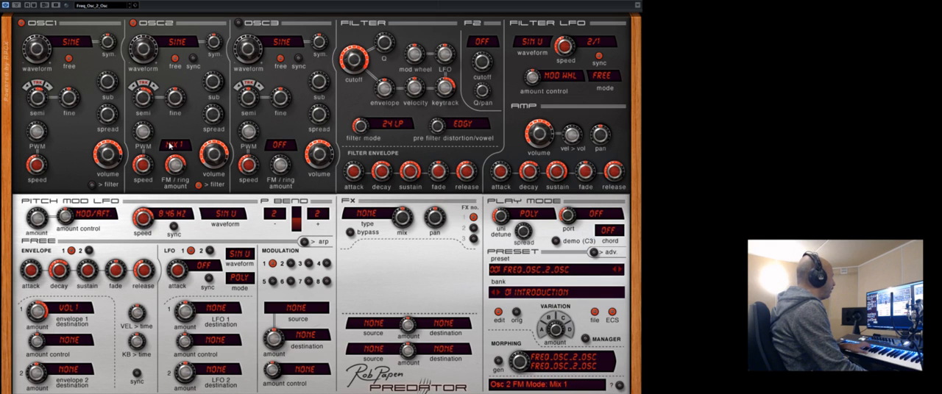
click(174, 146)
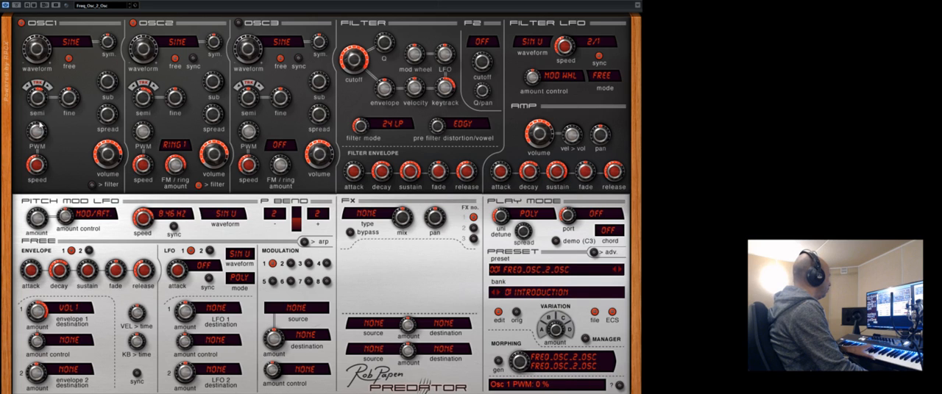
click(175, 145)
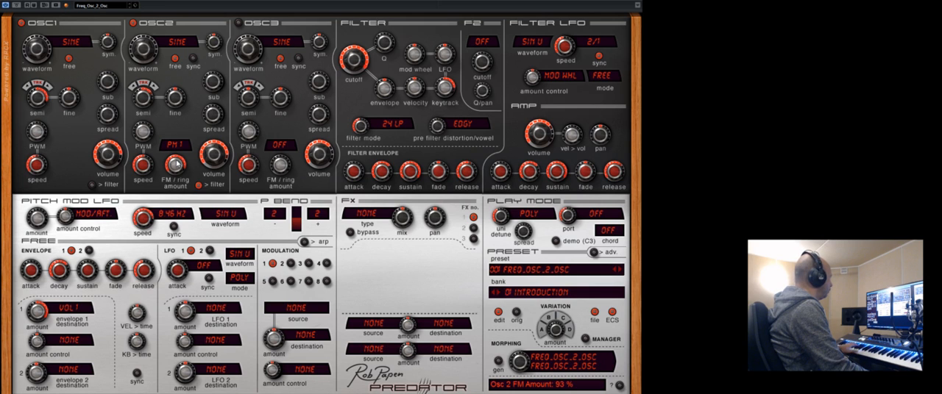
Set Oscillator 2's FM mode to FM 1 and readjust its FM amount.
drag(177, 163, 182, 189)
click(179, 146)
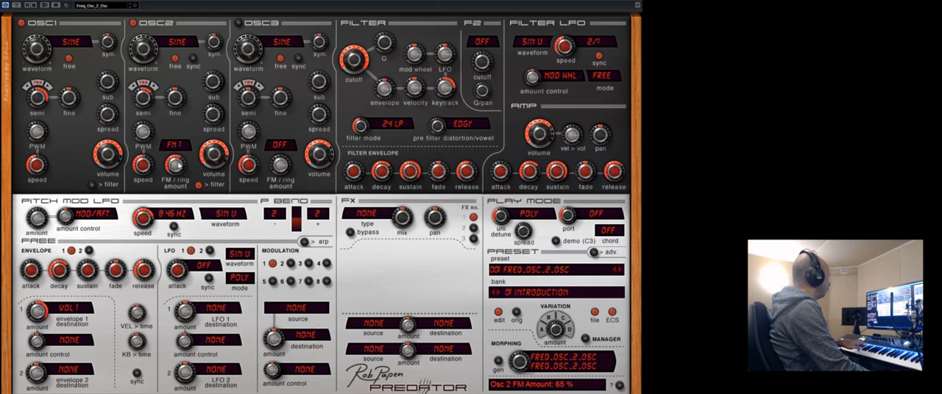
drag(178, 165, 181, 140)
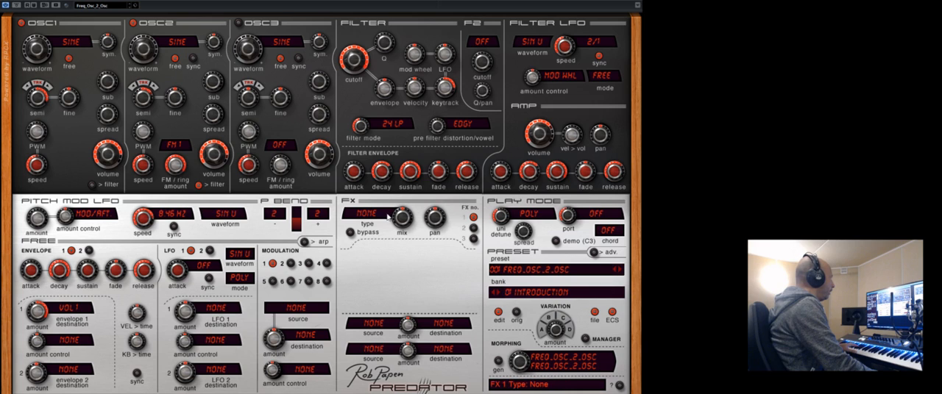
Set the first effect to S. Delay and lengthen the volume envelope's release.
click(384, 229)
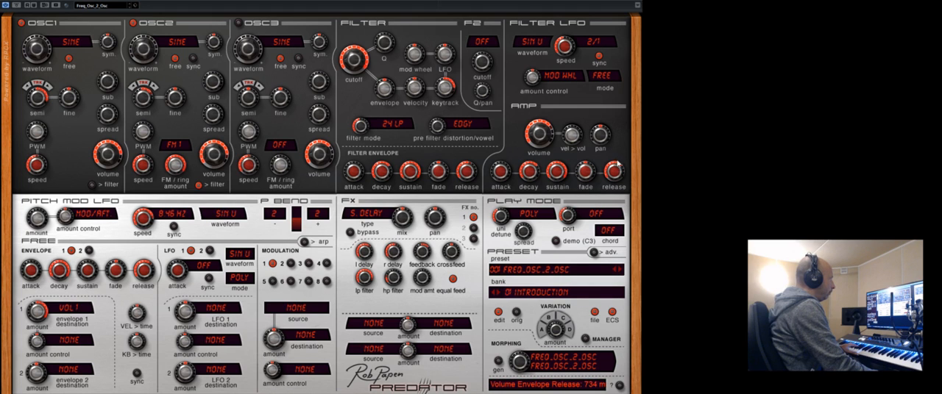
drag(617, 166, 622, 150)
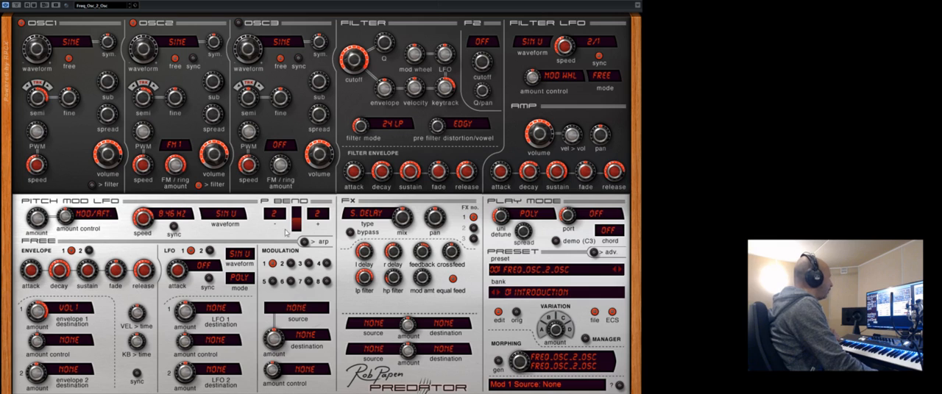
Route the mod wheel to SEMI 1 in modulation slot 1 with a negative amount.
click(298, 2)
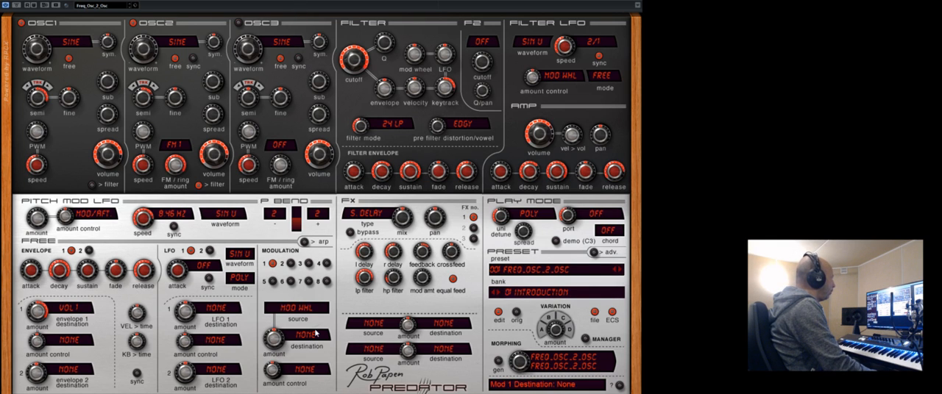
click(361, 355)
drag(273, 345, 273, 390)
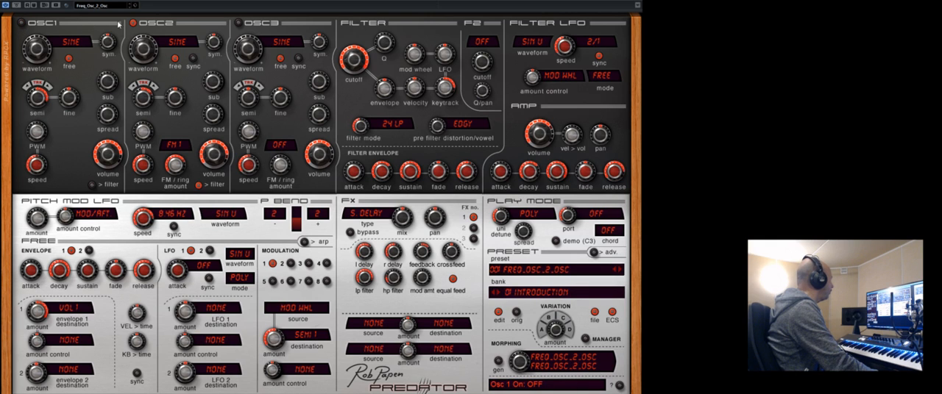
Switch Oscillator 2 off.
click(134, 23)
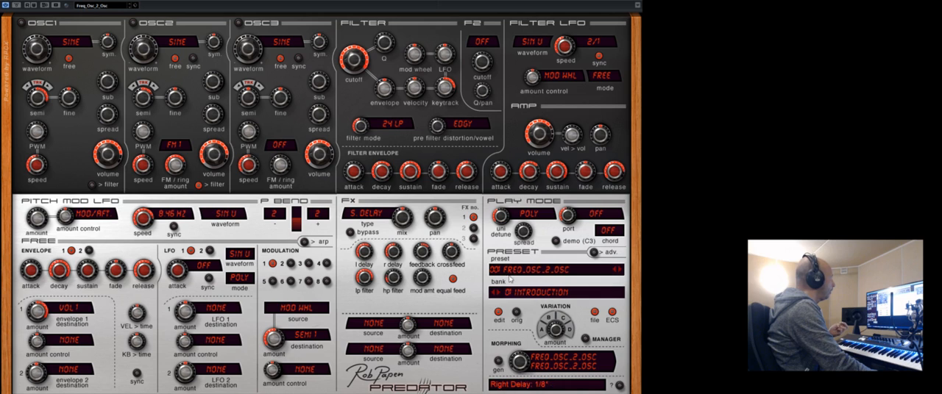
Load the Offset_2_LFO preset, setting free LFO 1's speed to 0.44 Hz and its SEMI 2 modulation amount to +17.27 semitones.
click(619, 270)
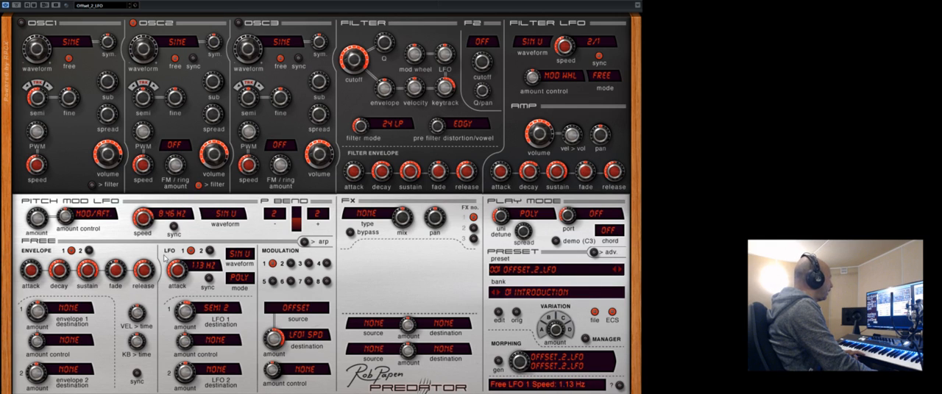
mouse_move(177, 271)
mouse_down()
mouse_move(179, 256)
mouse_move(182, 278)
mouse_up()
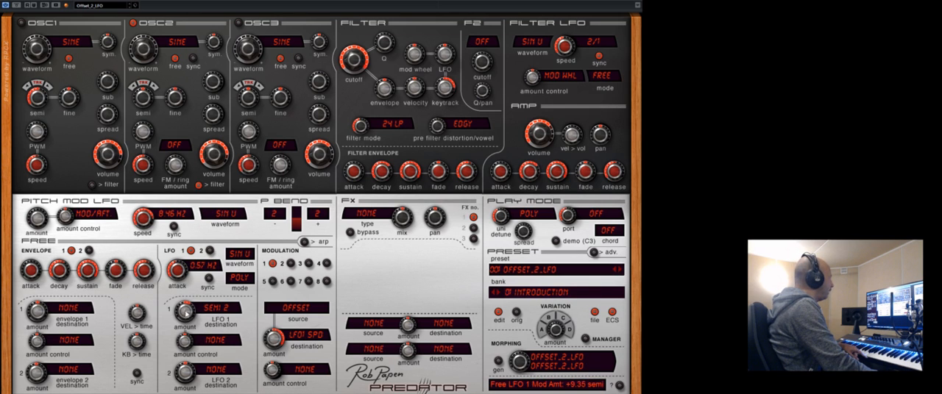
drag(186, 311, 189, 292)
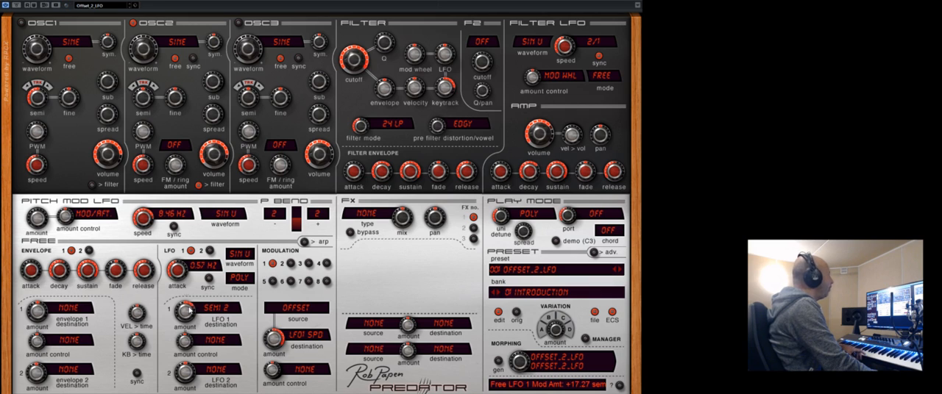
drag(180, 276, 184, 305)
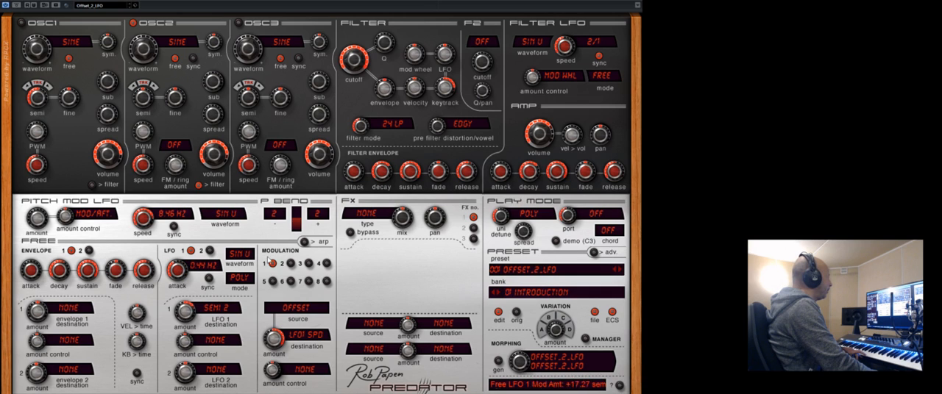
Compare the Offset to LFO 1 speed routings and their amounts in modulation slots 1 and 2.
click(290, 264)
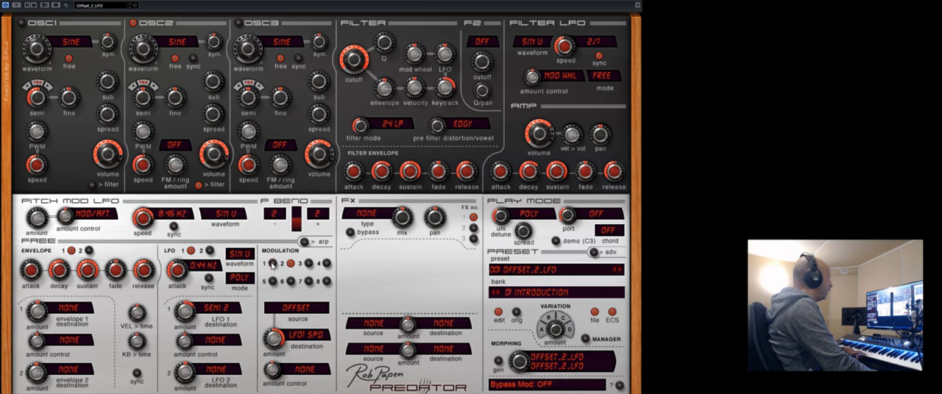
click(272, 264)
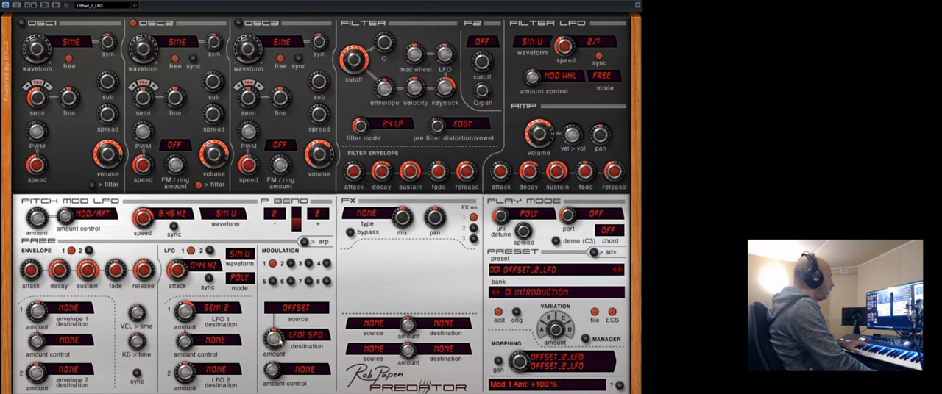
click(290, 264)
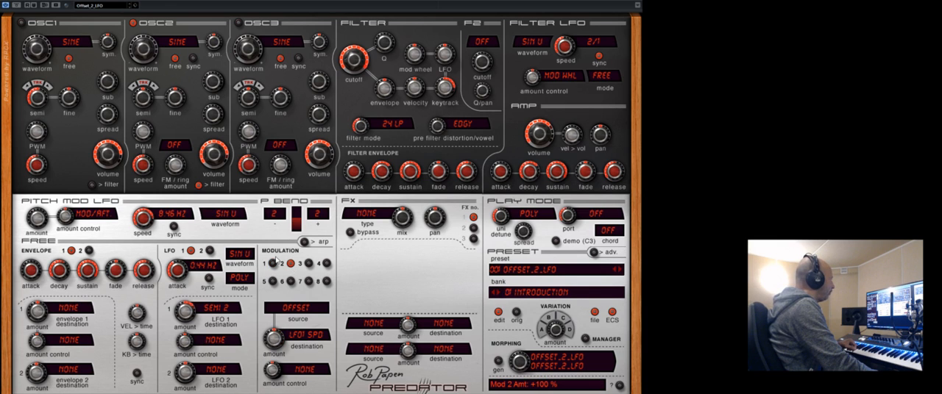
click(273, 264)
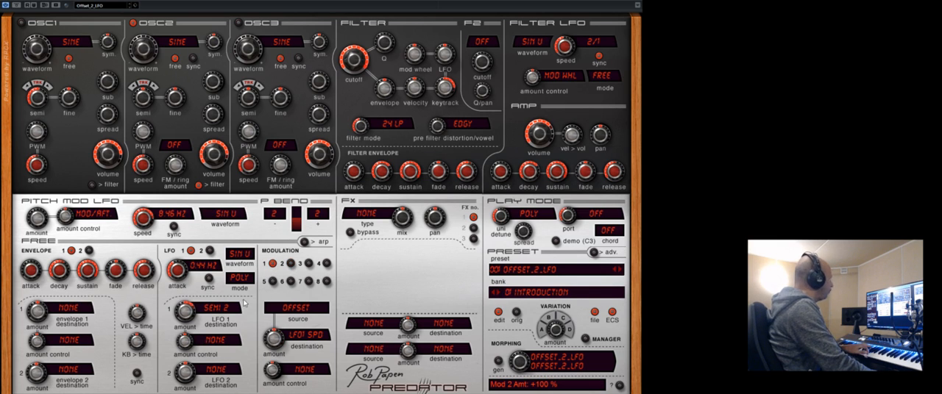
Raise free LFO 1's speed to 27.50 Hz and adjust the Offset modulation amounts in slots 1 and 2.
drag(177, 272, 181, 214)
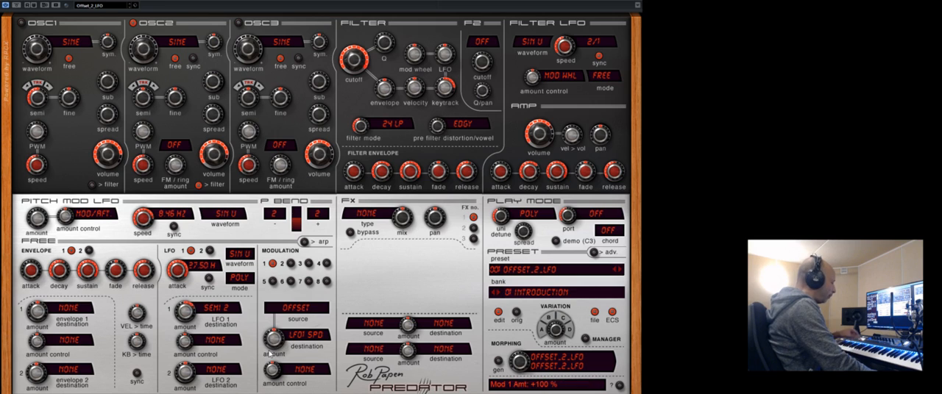
drag(271, 337, 272, 325)
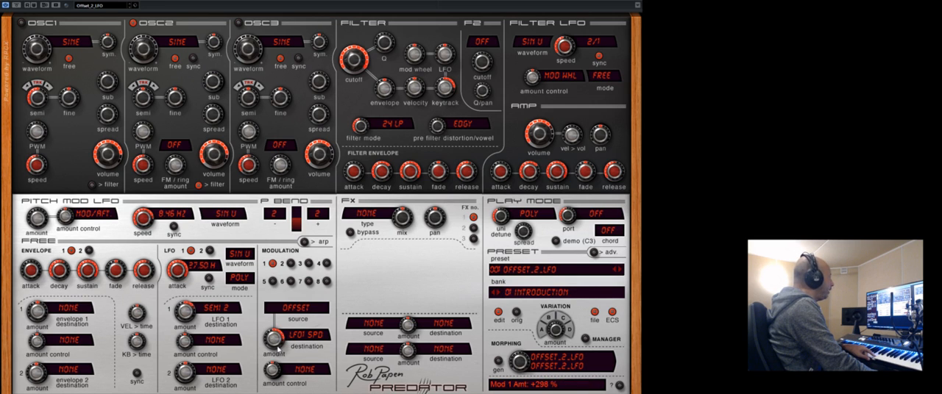
drag(275, 350, 276, 343)
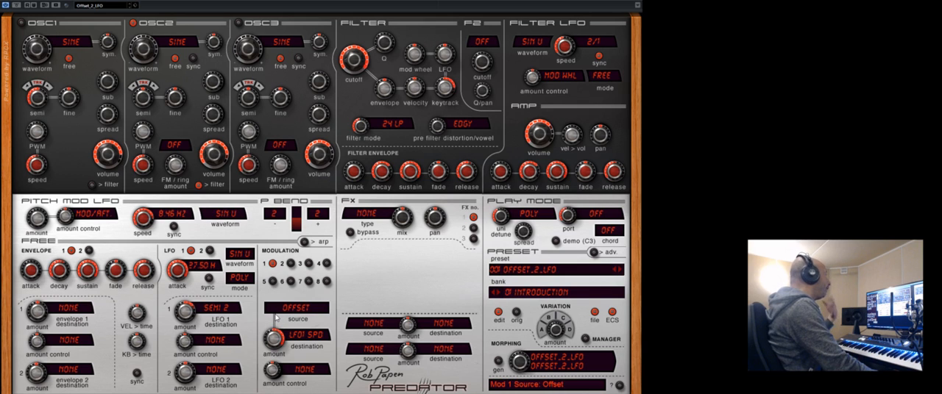
click(292, 265)
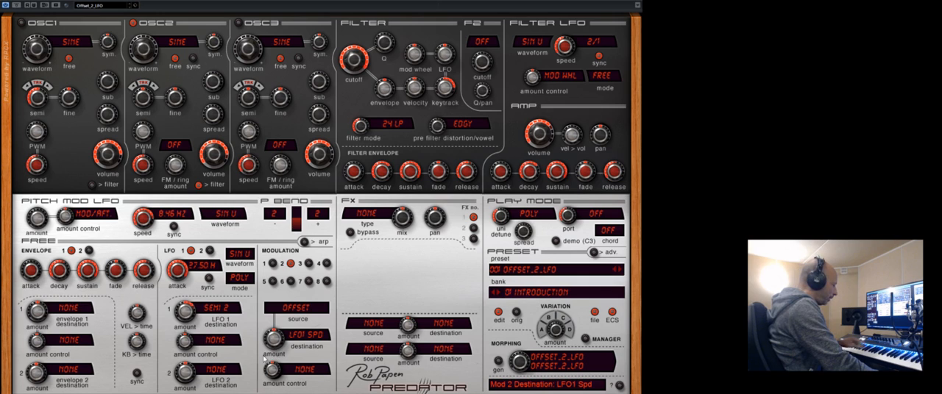
drag(272, 340, 280, 293)
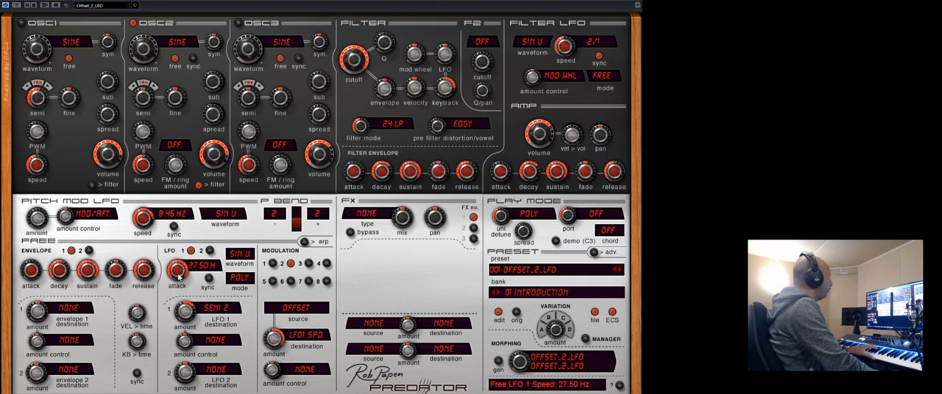
Set free LFO 1's modulation amount to +22.67 semitones and its speed to 1.60 Hz.
drag(195, 314, 193, 278)
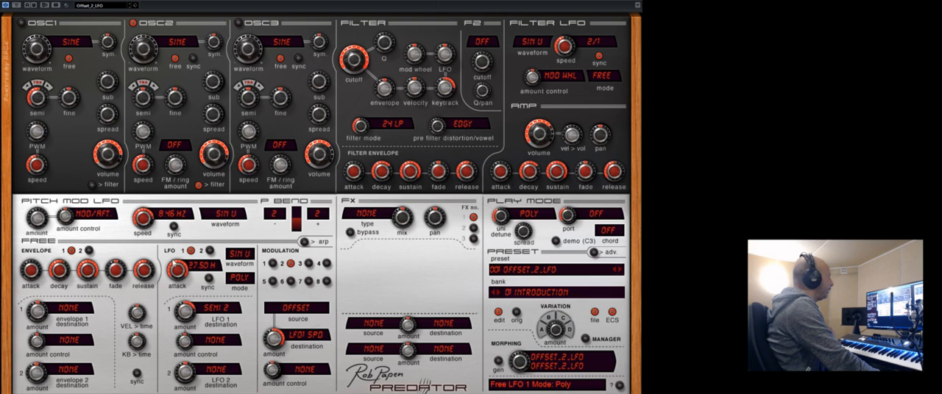
drag(177, 272, 181, 296)
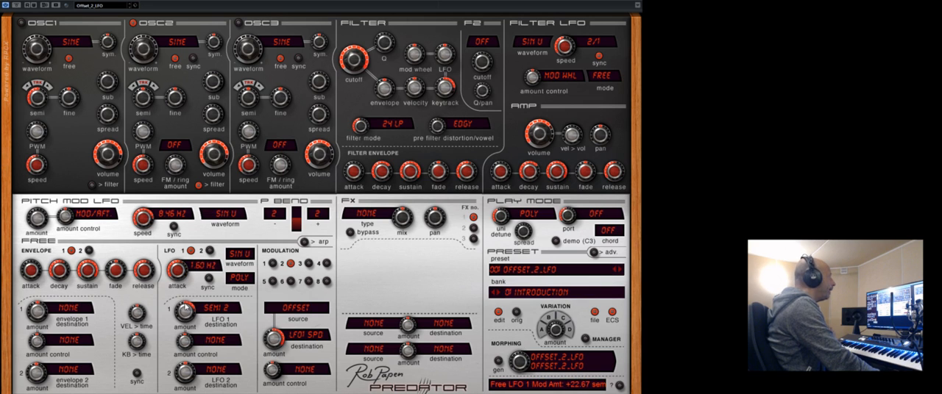